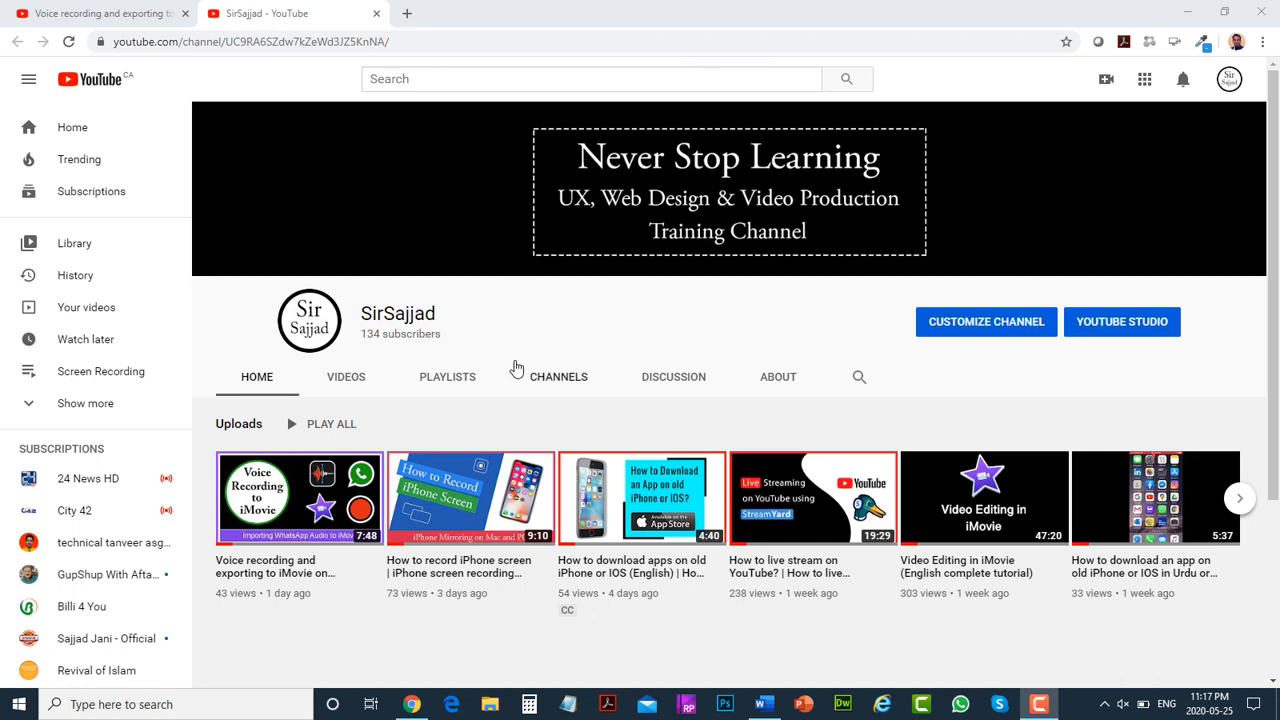
- Review the prepared video transcript in the Word document 1.docx and return to the YouTube channel page in Chrome
left_click(762, 705)
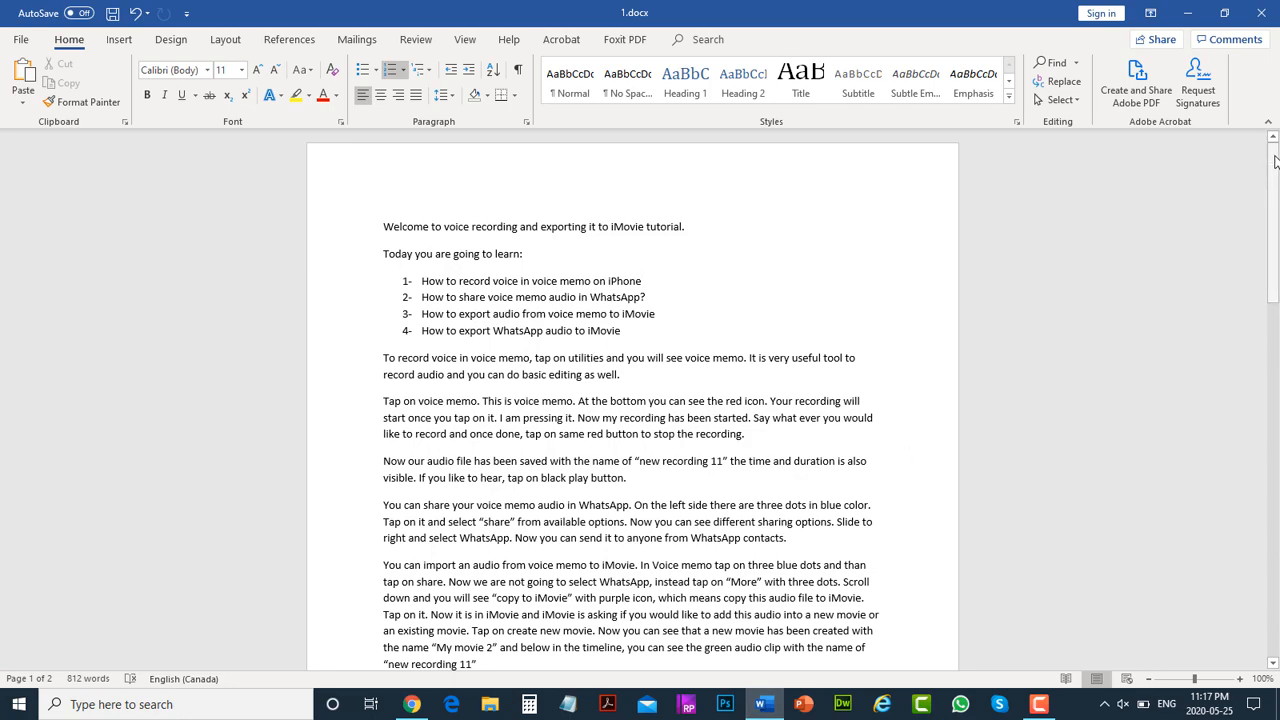
mouse_move(1267, 166)
left_mouse_down()
mouse_move(1274, 530)
mouse_move(1274, 160)
left_mouse_up()
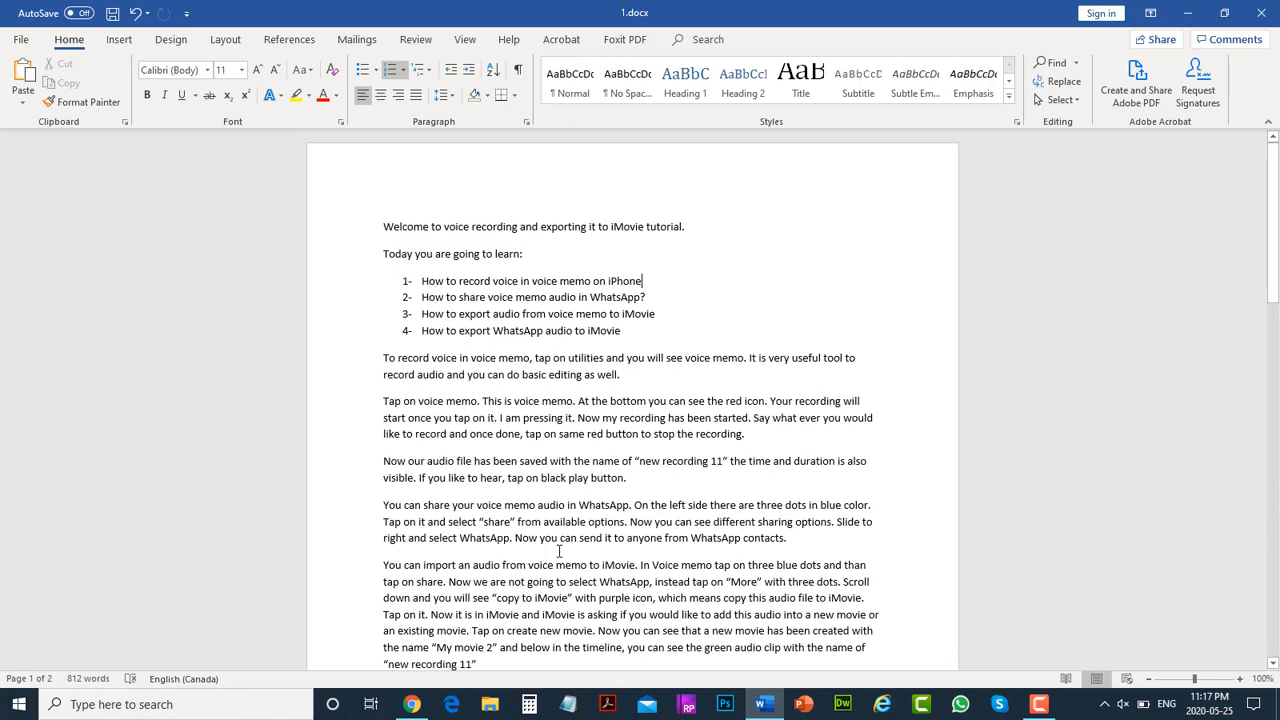
left_click(411, 704)
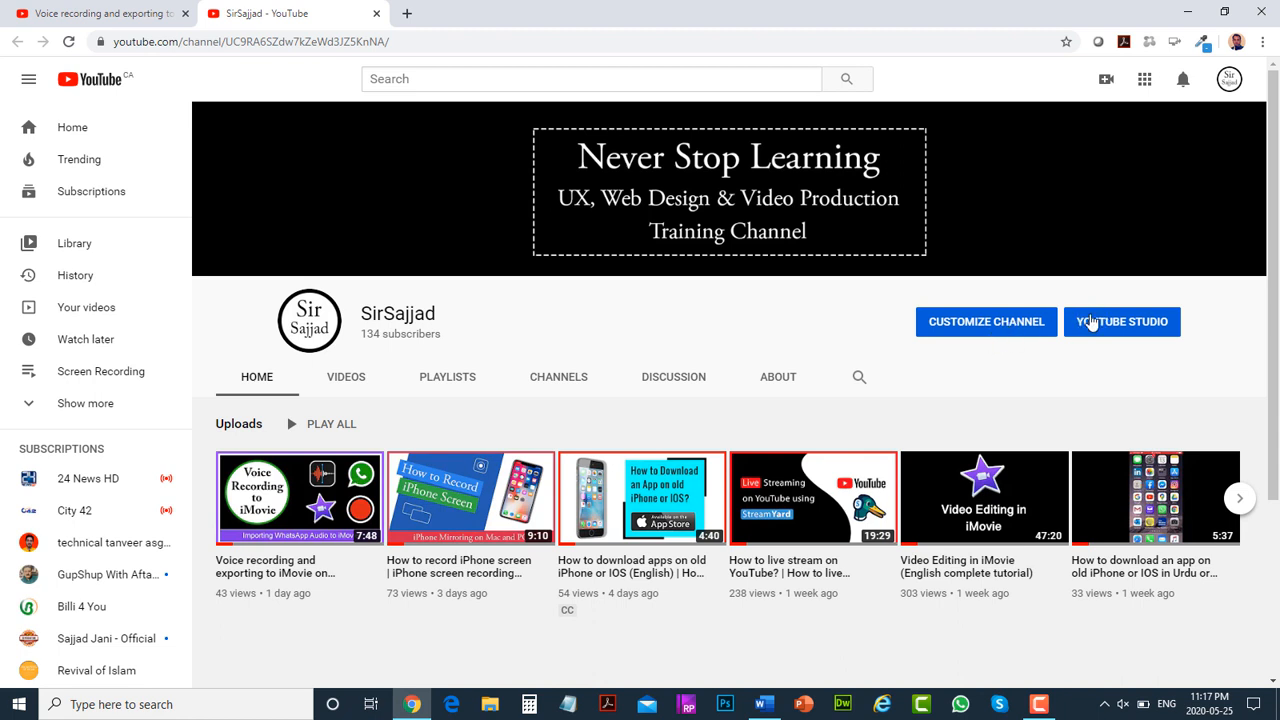
- In YouTube Studio, start adding English (United States) subtitles to "Voice recording and exporting to iMovie on iPhone" using Transcribe and auto-sync
left_click(1126, 324)
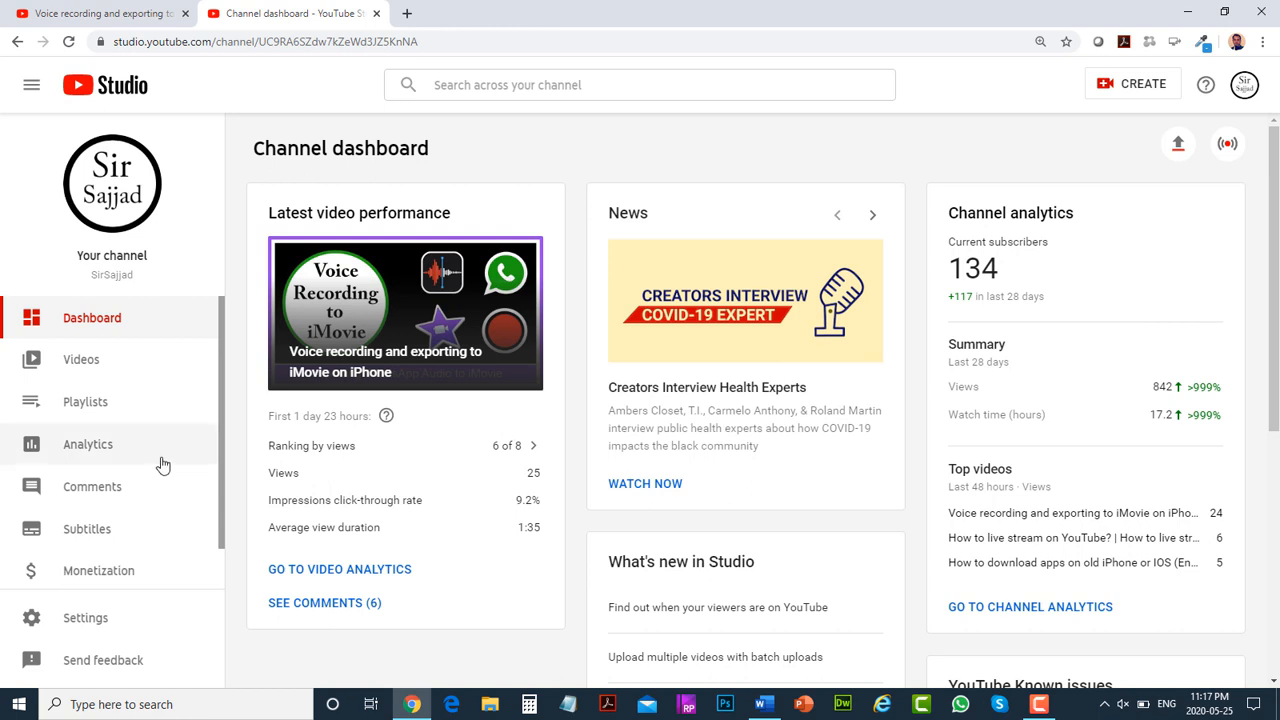
left_click(86, 536)
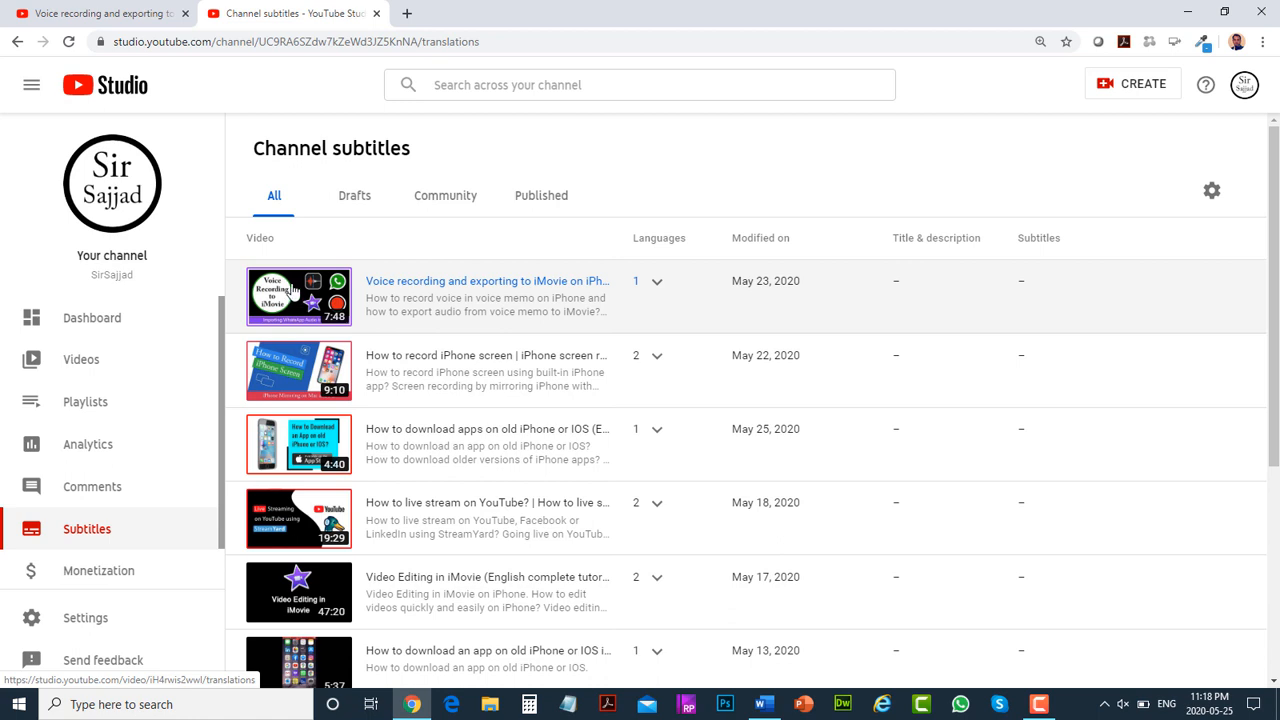
left_click(295, 295)
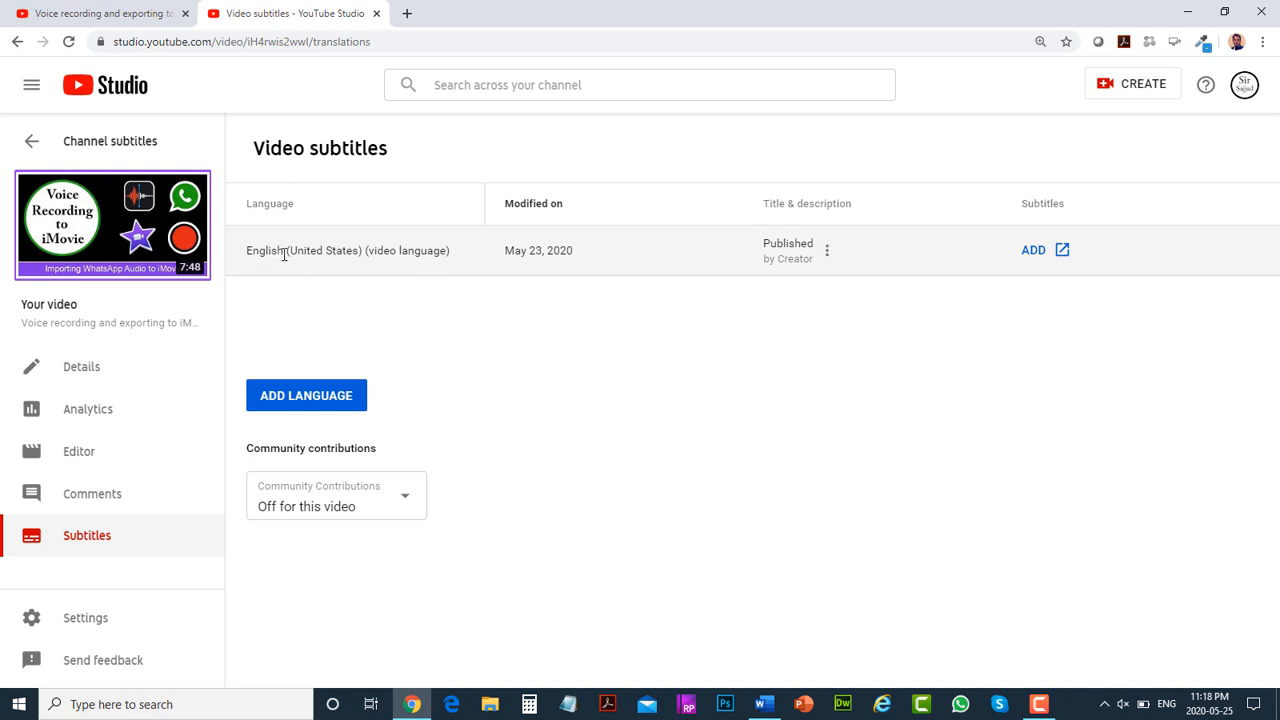
left_click(1034, 251)
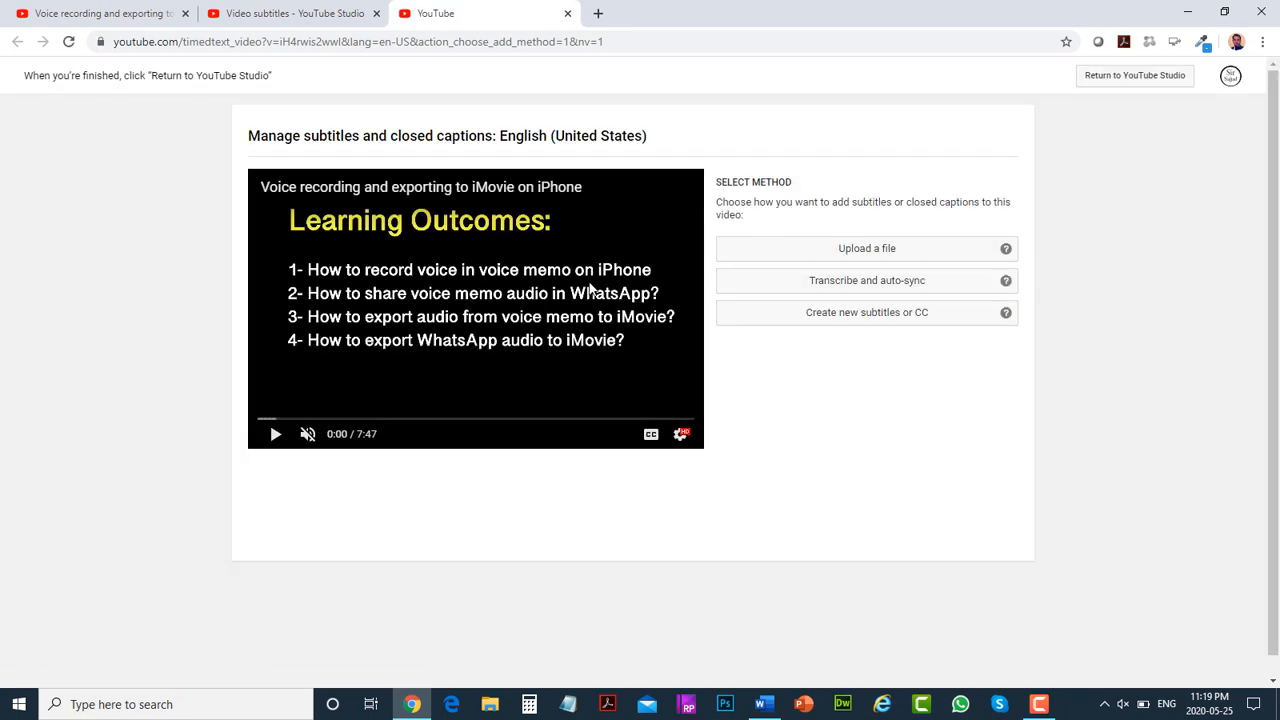
left_click(938, 286)
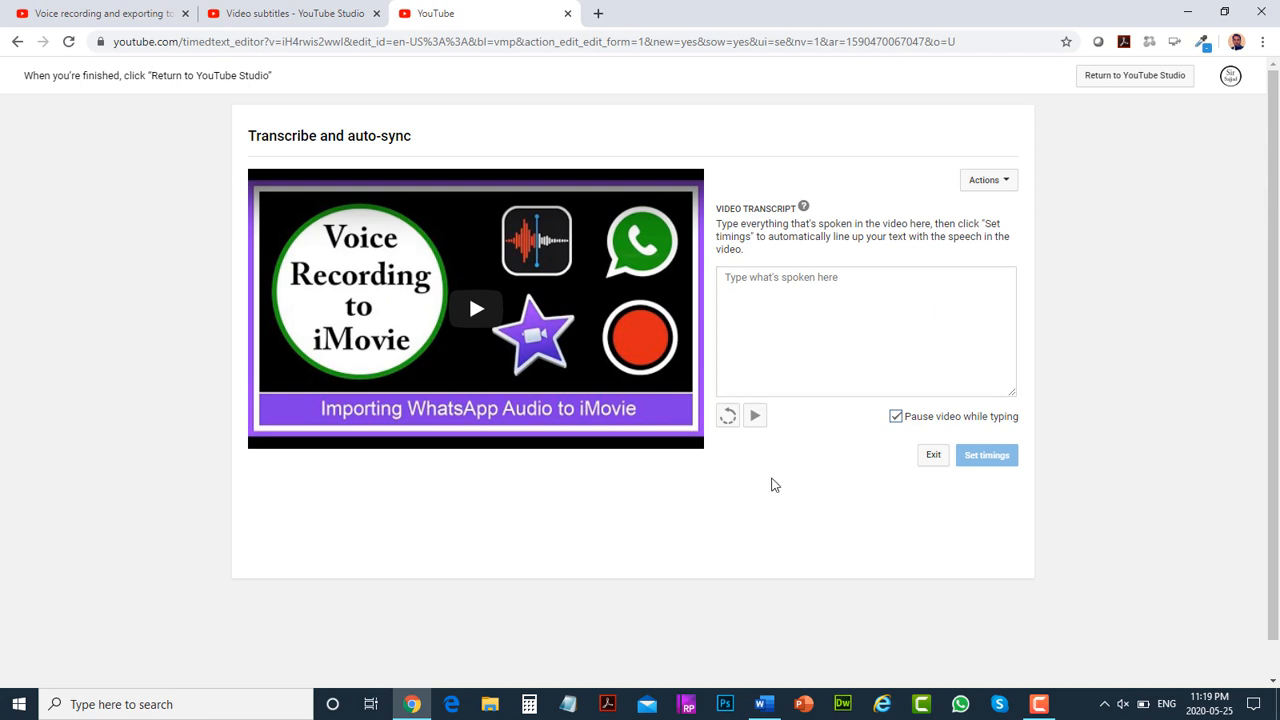
- Copy the entire transcript from 1.docx in Word into the video transcript on YouTube and set the timings
left_click(763, 704)
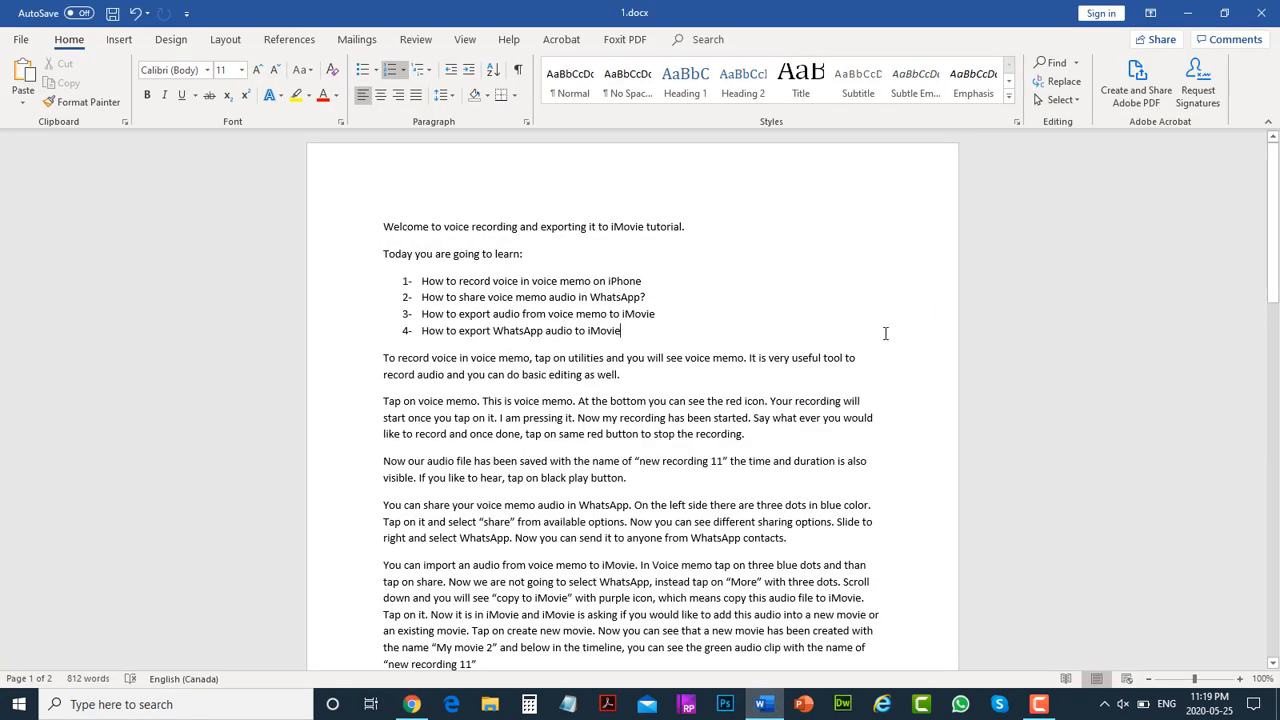
key("ctrl+a")
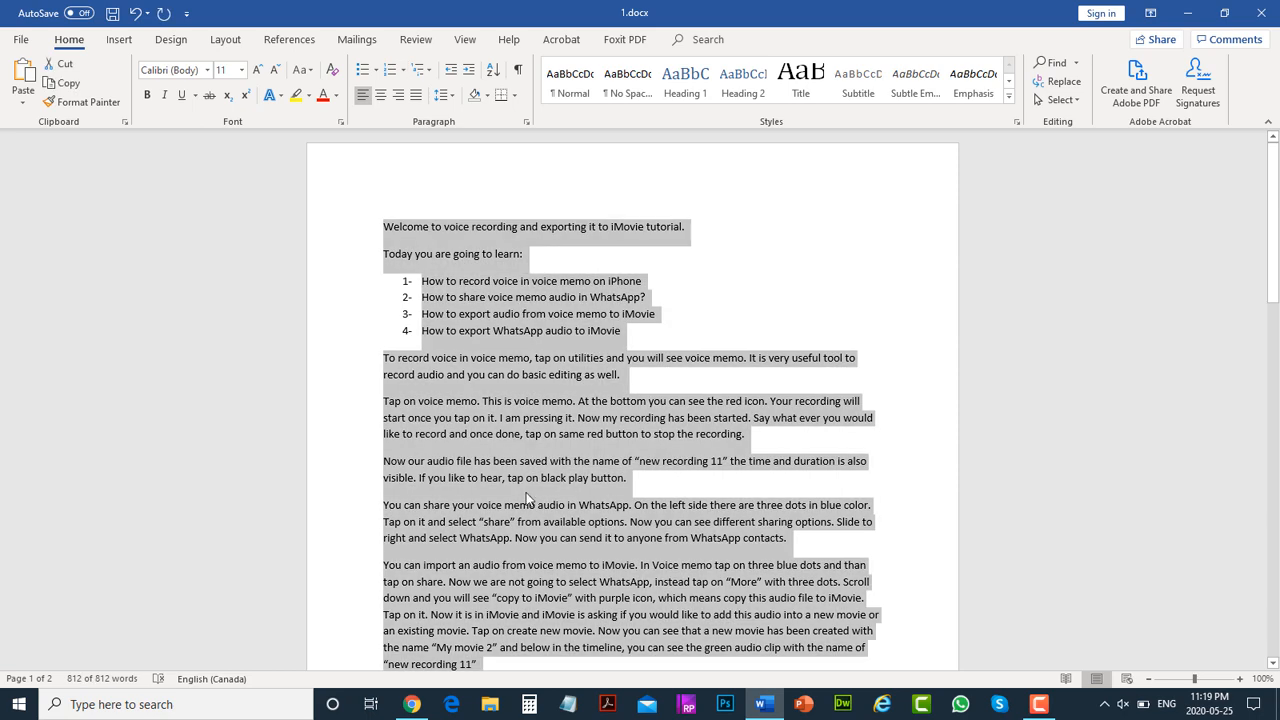
left_click(411, 704)
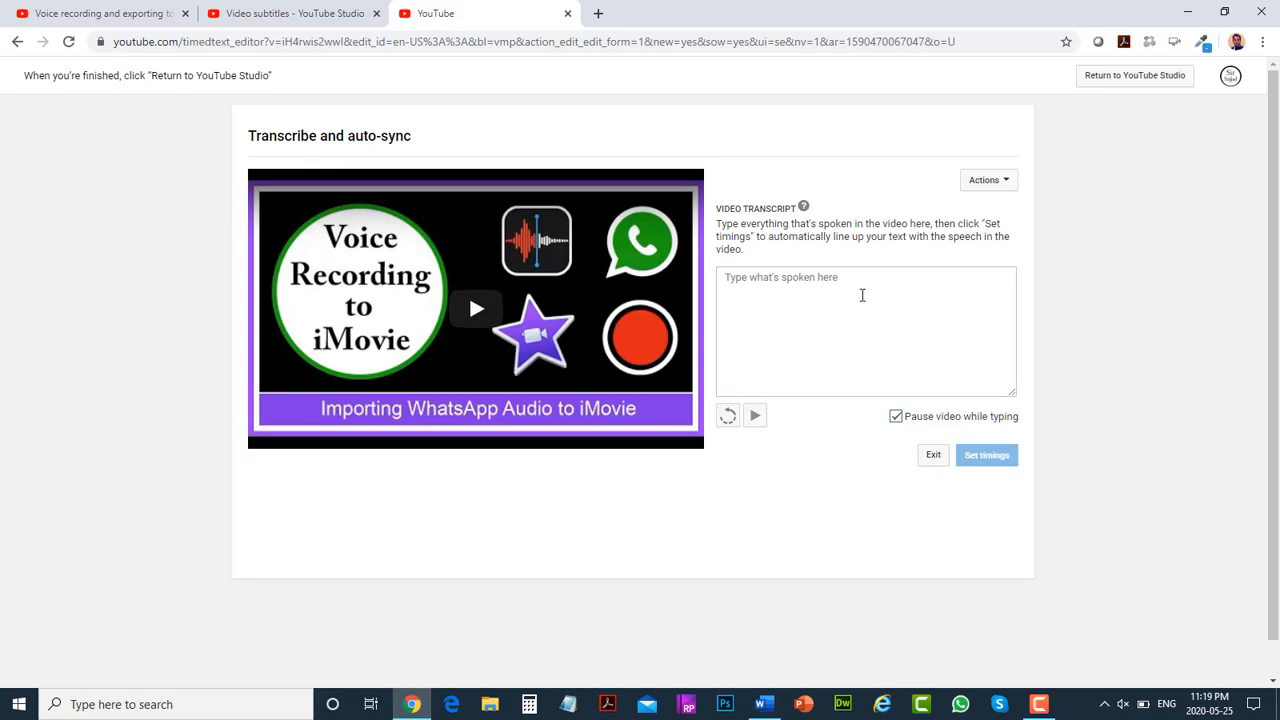
left_click(863, 293)
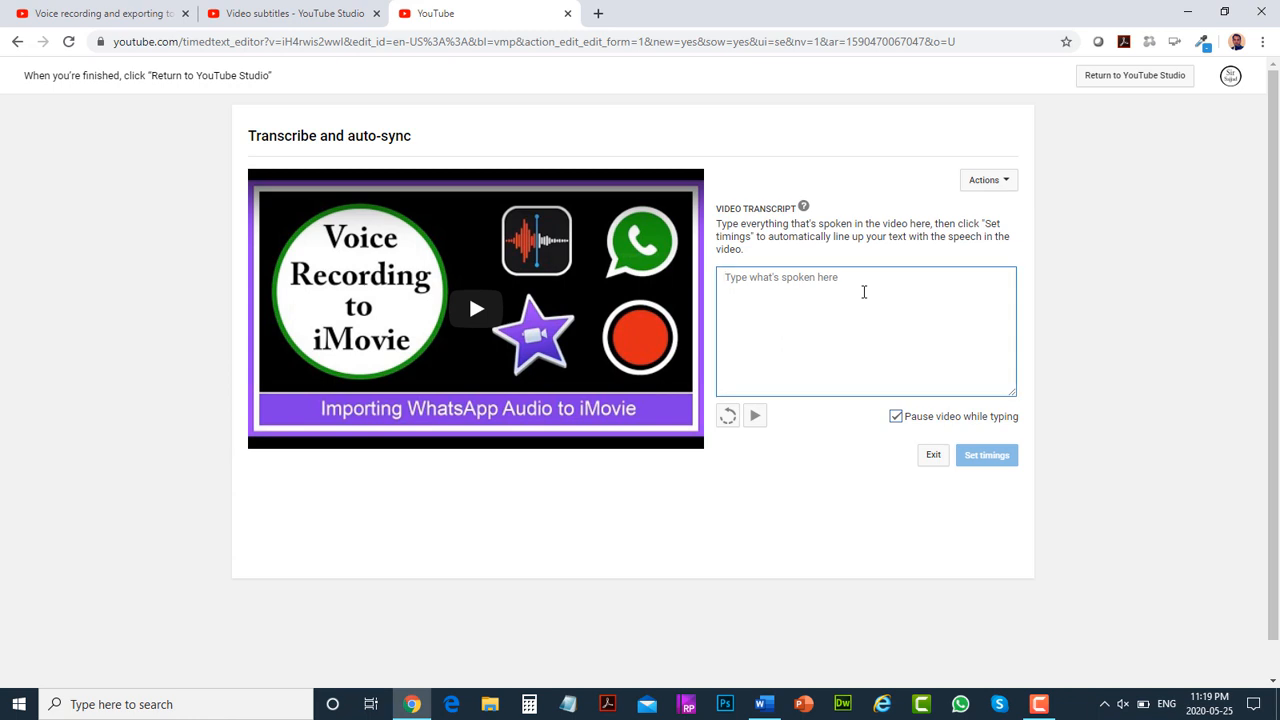
key("ctrl+v")
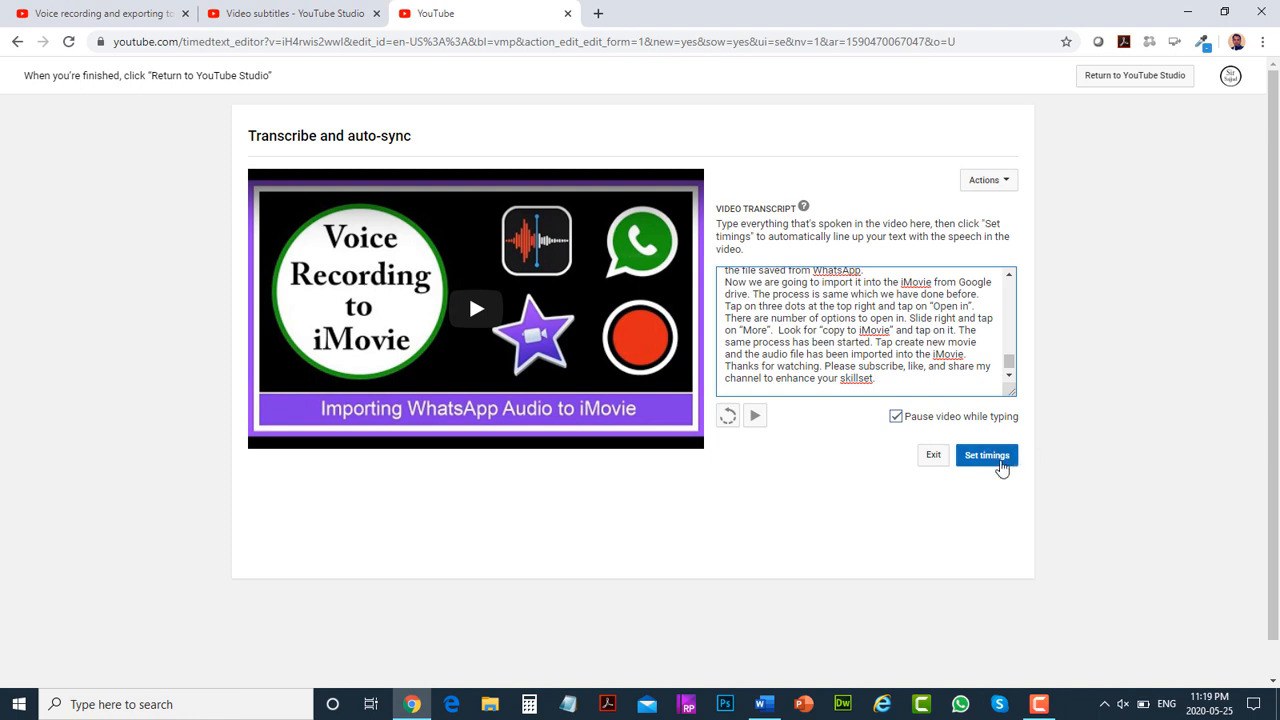
left_click(1006, 458)
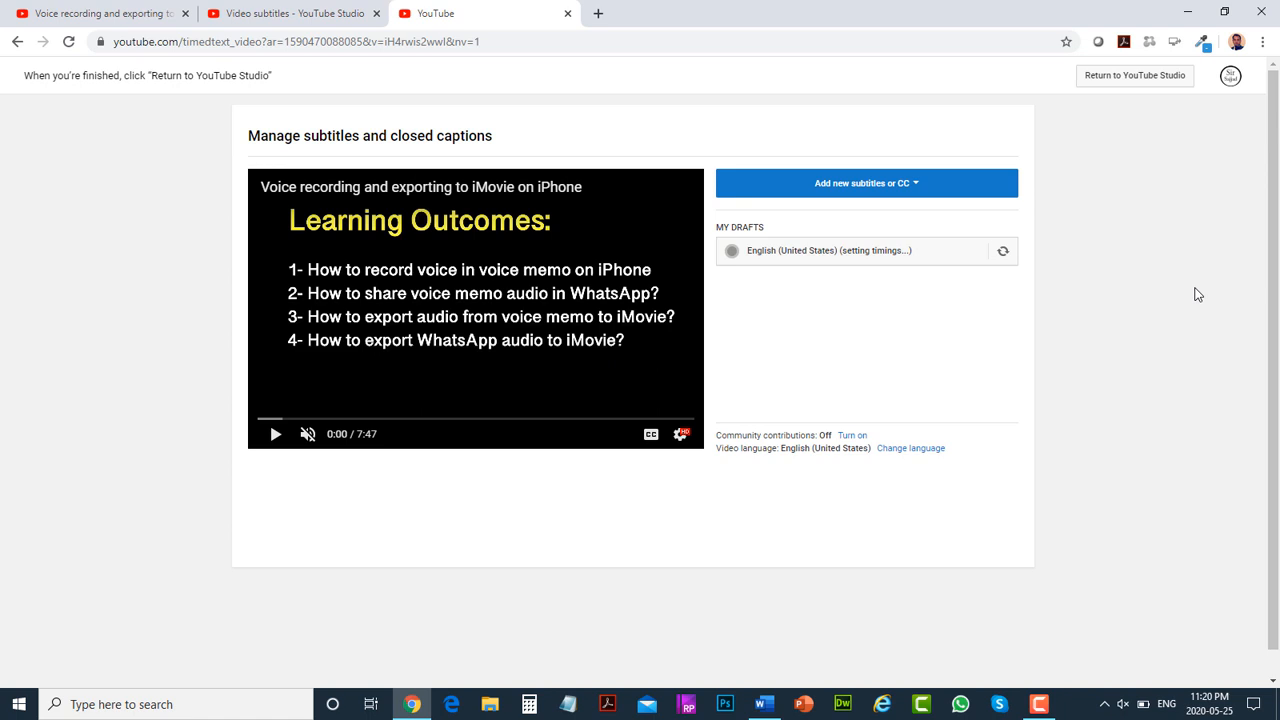
- Check the progress of the English (United States) timing draft and refresh its status in the video's subtitle list
left_click(1006, 256)
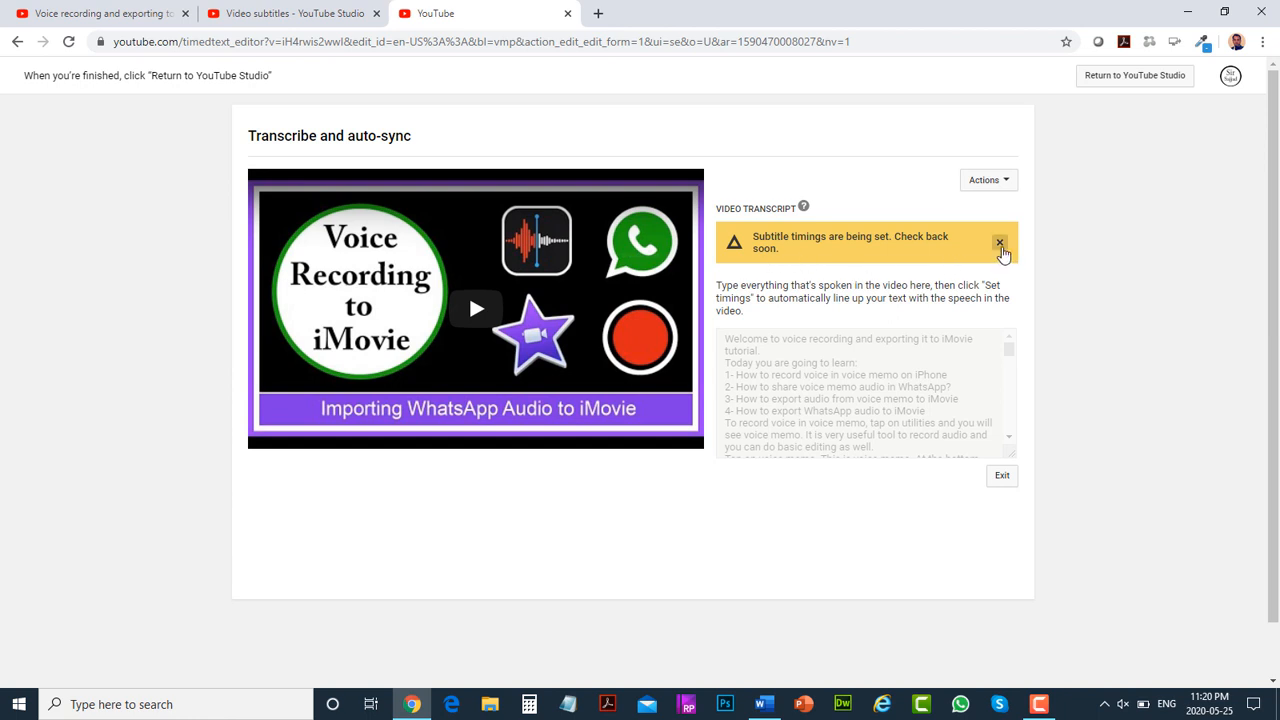
left_click(999, 244)
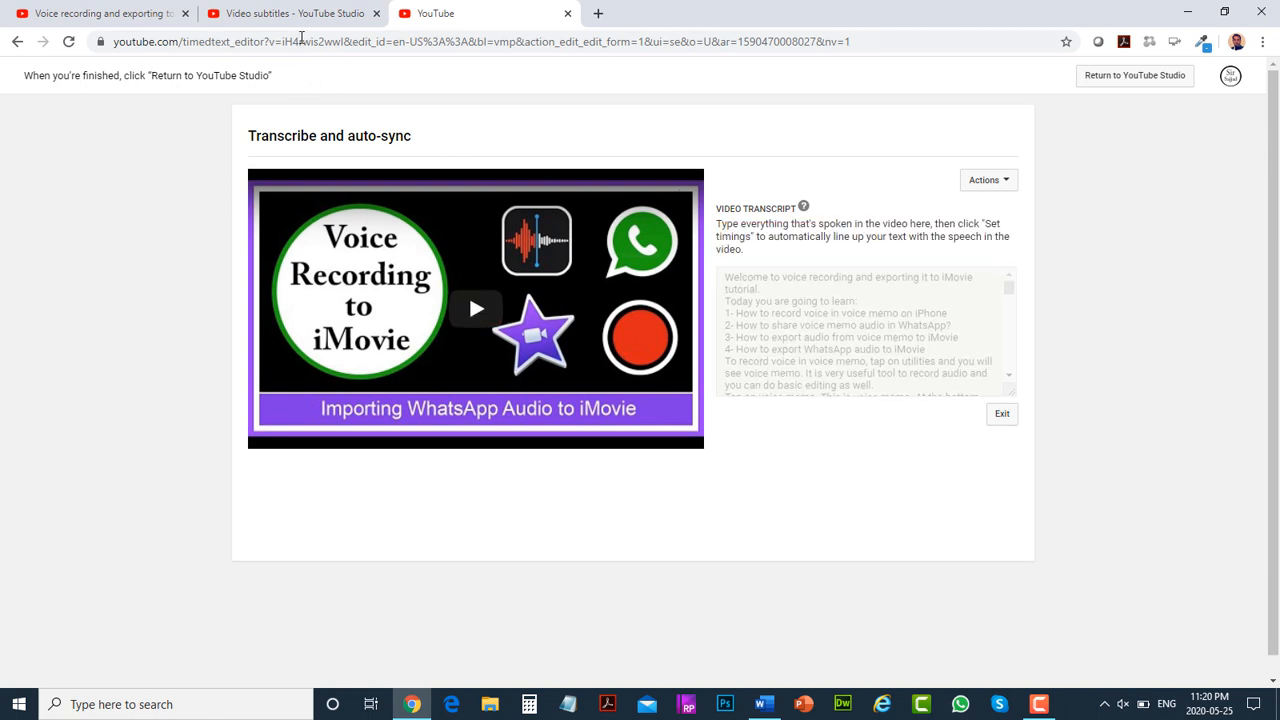
left_click(297, 12)
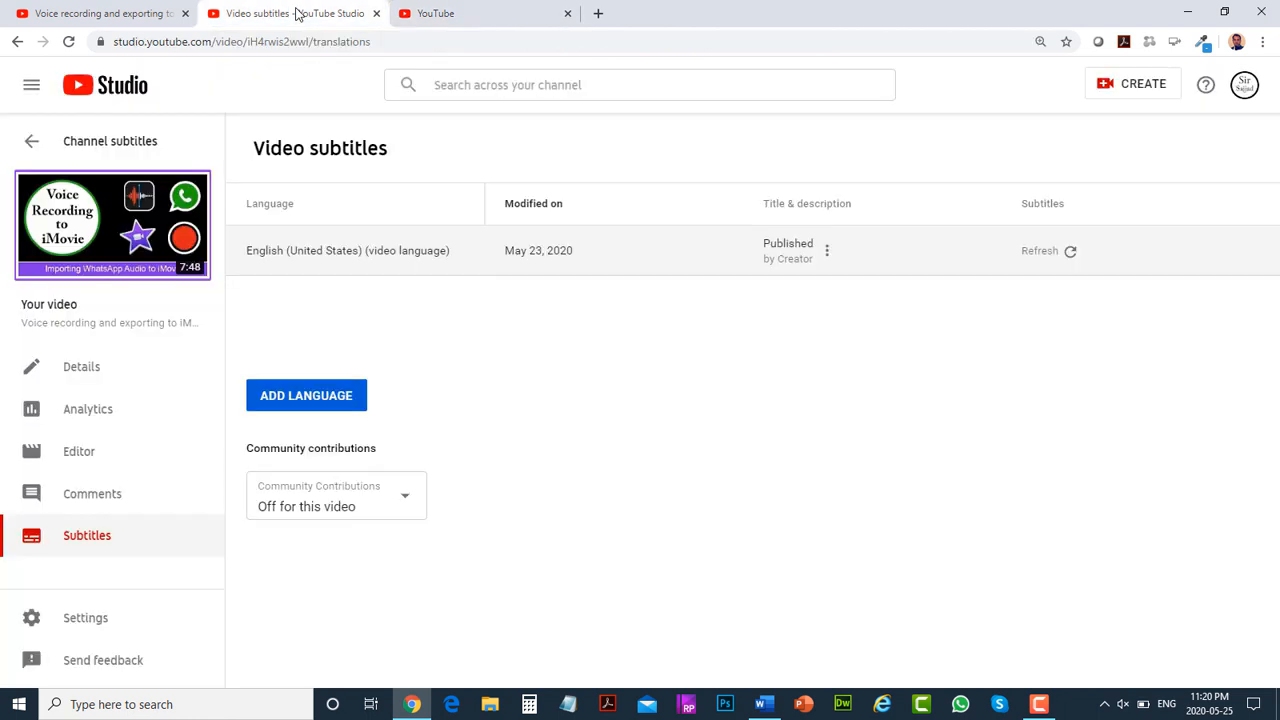
left_click(458, 14)
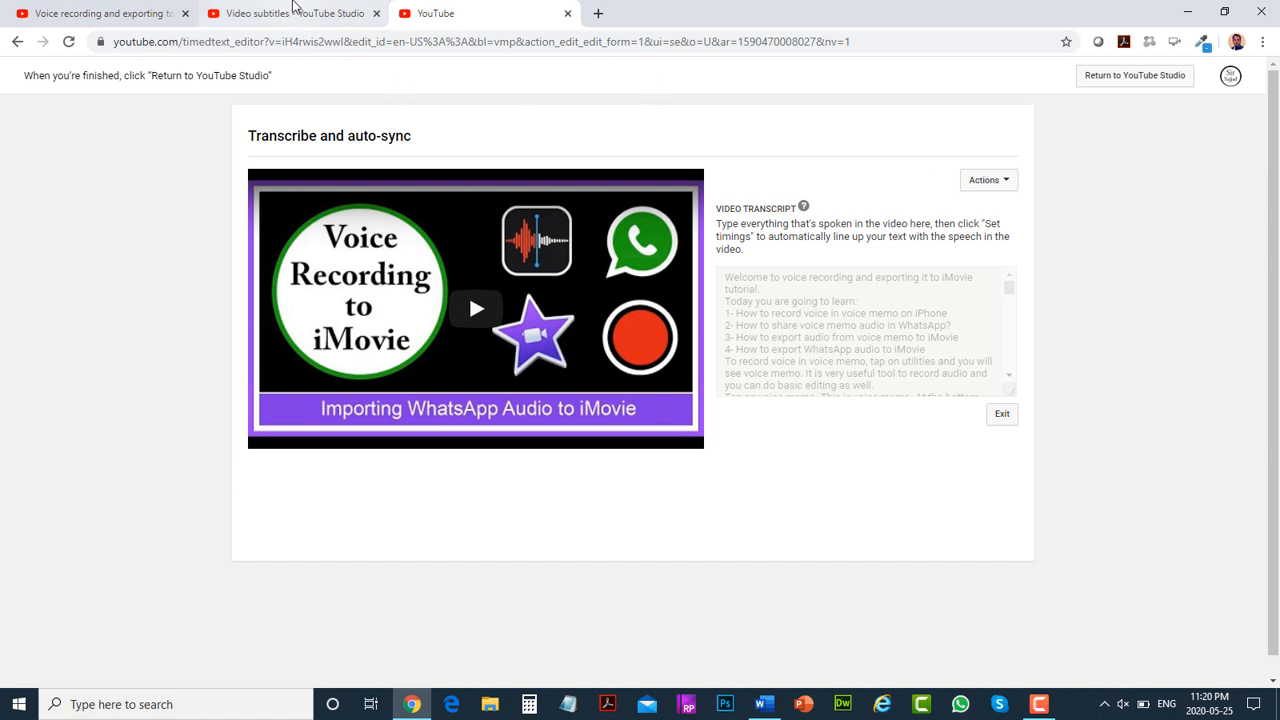
left_click(293, 8)
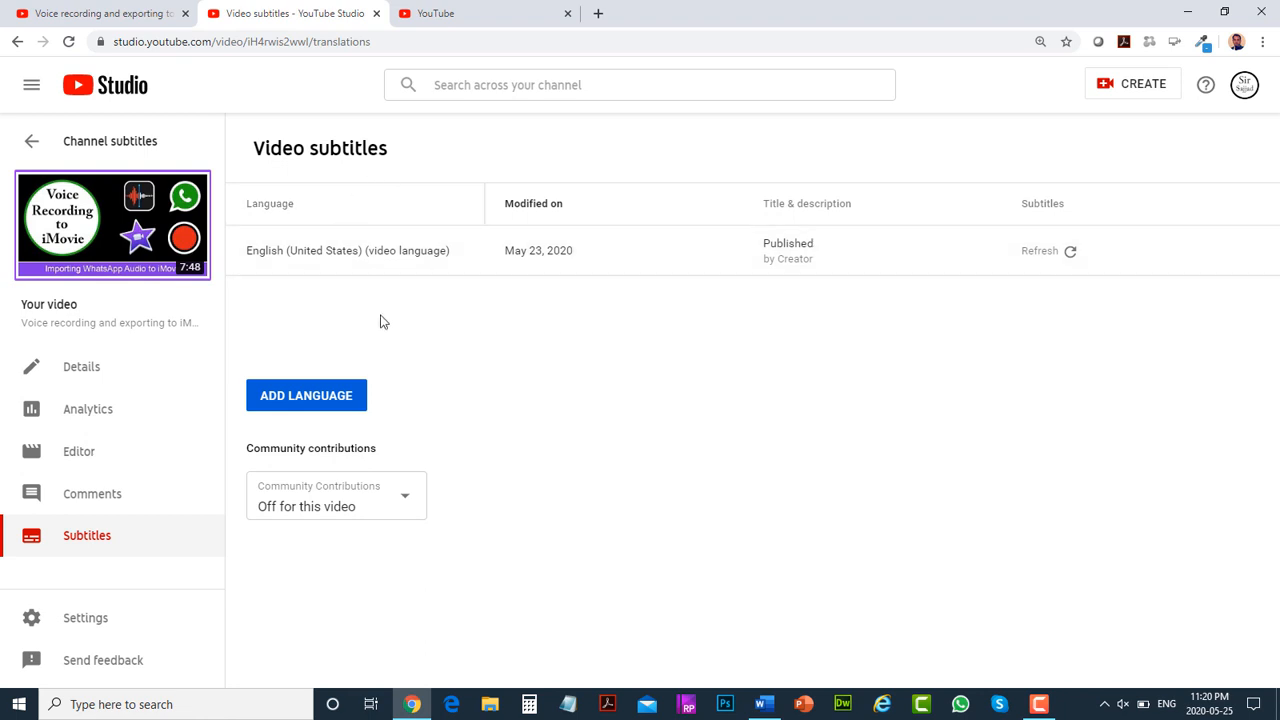
left_click(1070, 251)
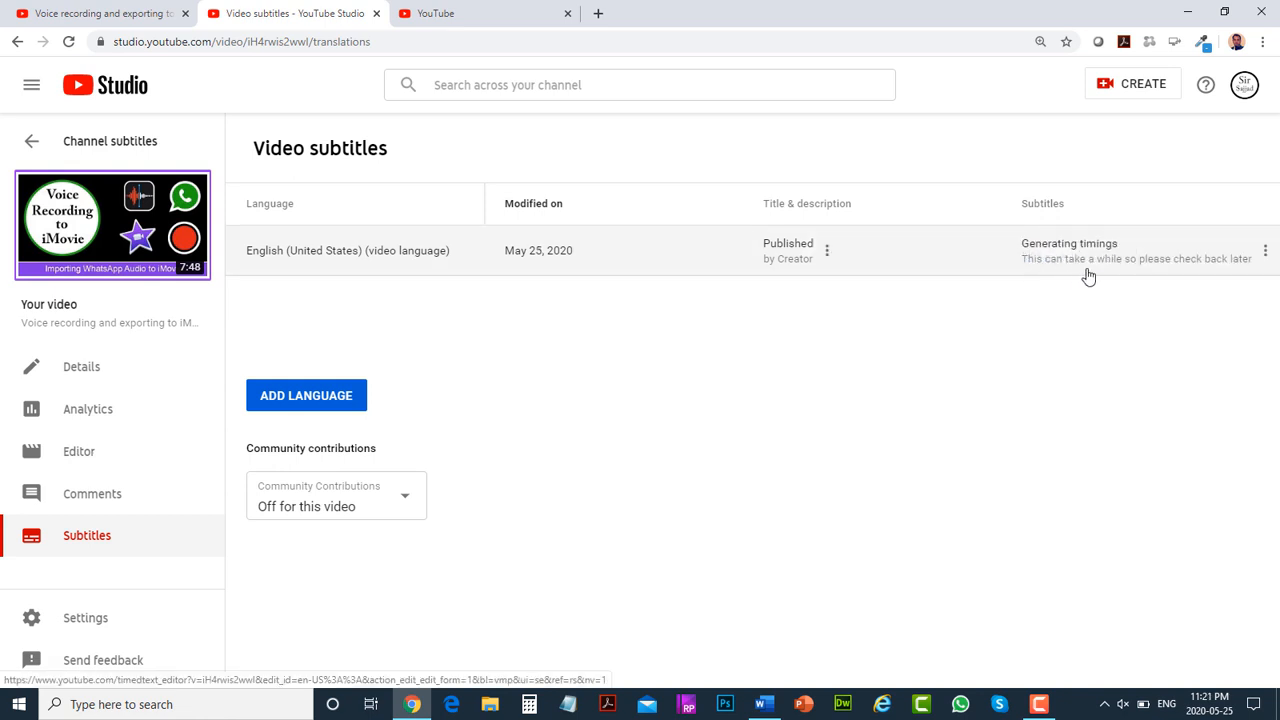
- Open the English (United States) subtitle draft for editing in Classic Studio and publish it
left_click(1266, 254)
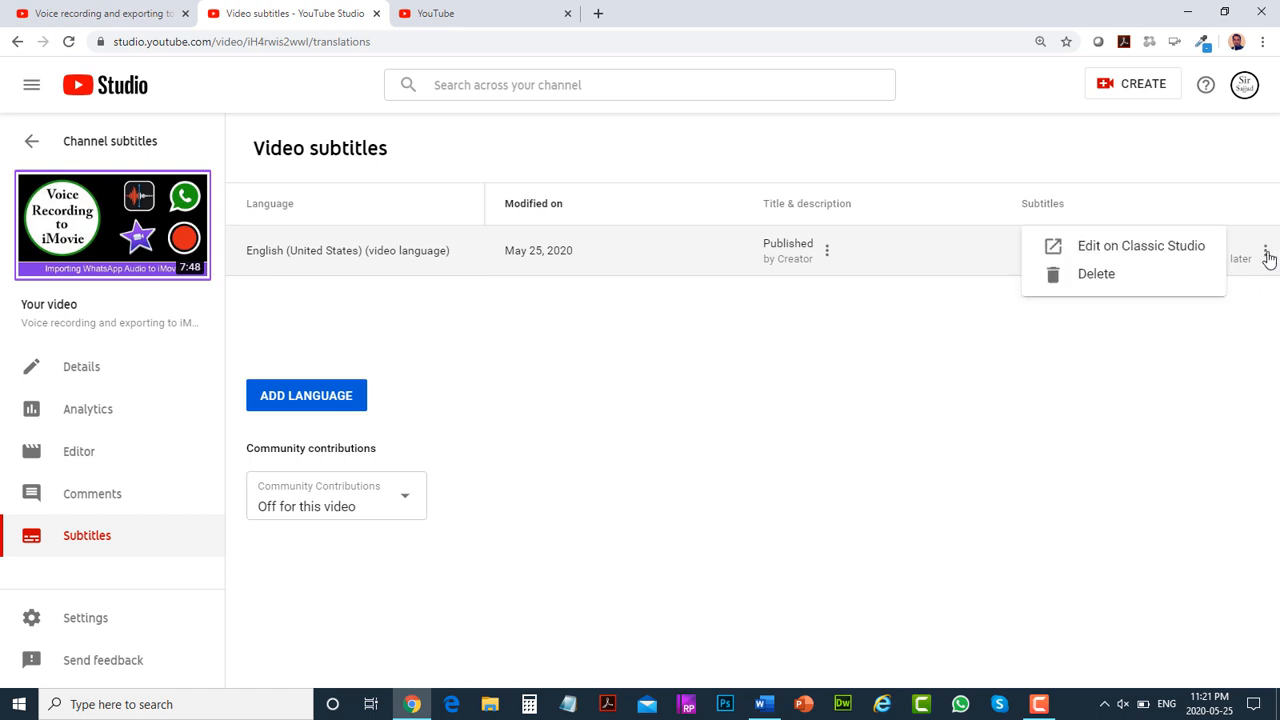
left_click(1166, 250)
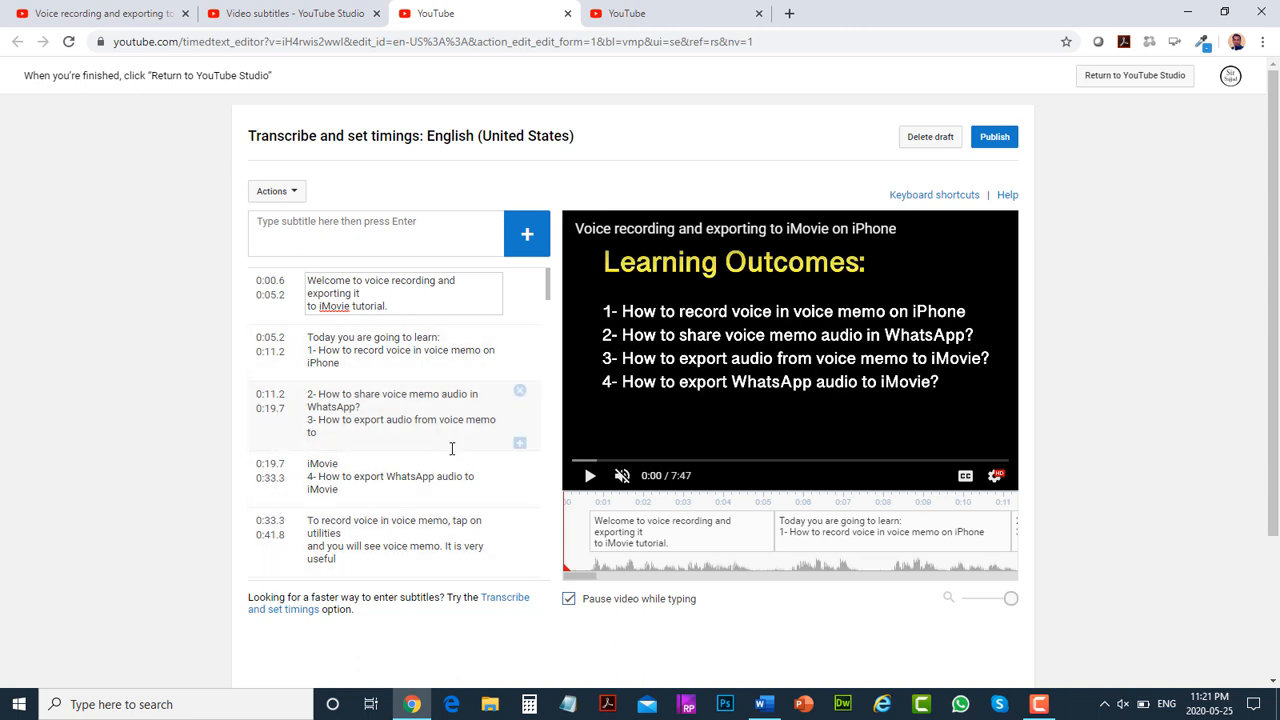
left_click(1006, 140)
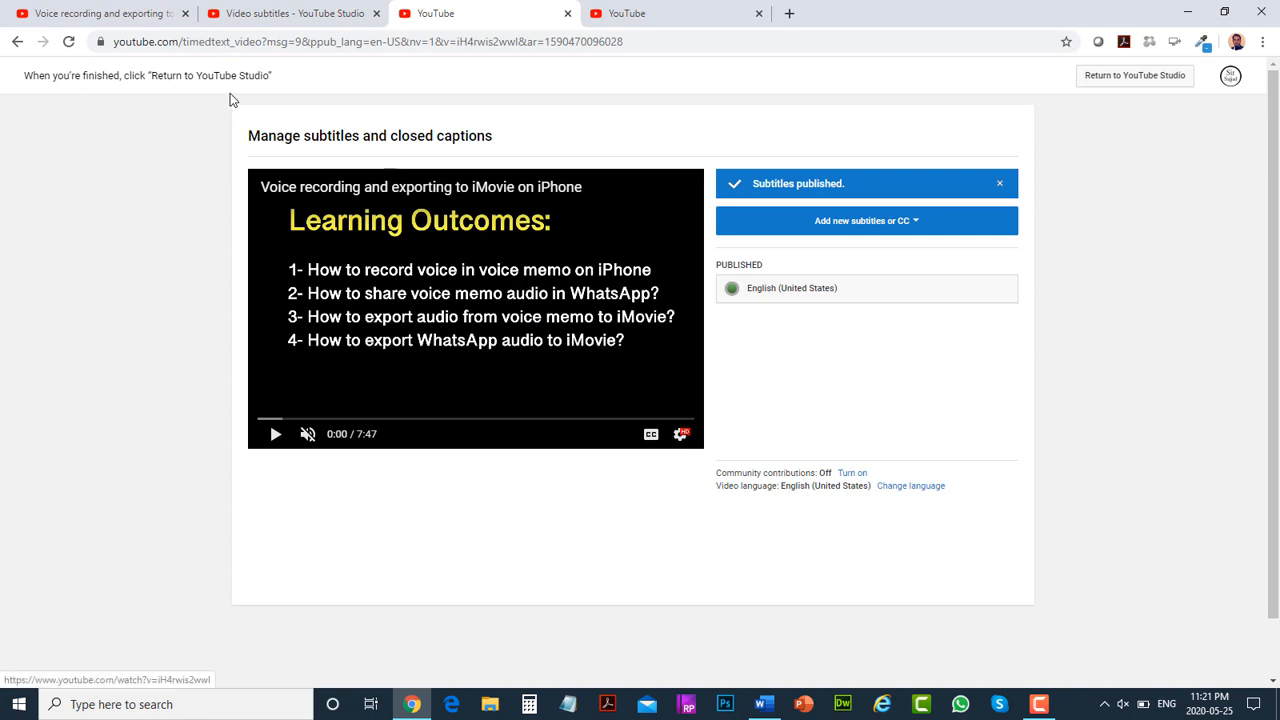
- Reload the video's watch page and check the published captions by toggling them off and on during playback
left_click(117, 10)
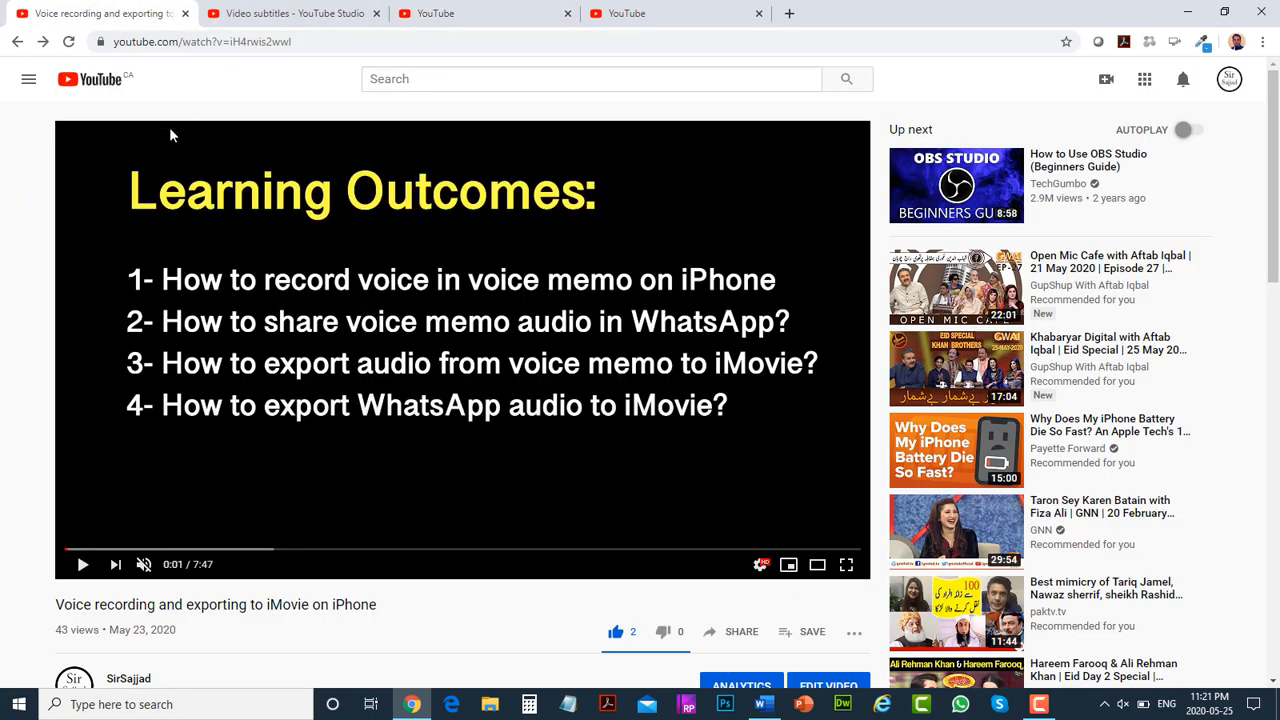
left_click(69, 42)
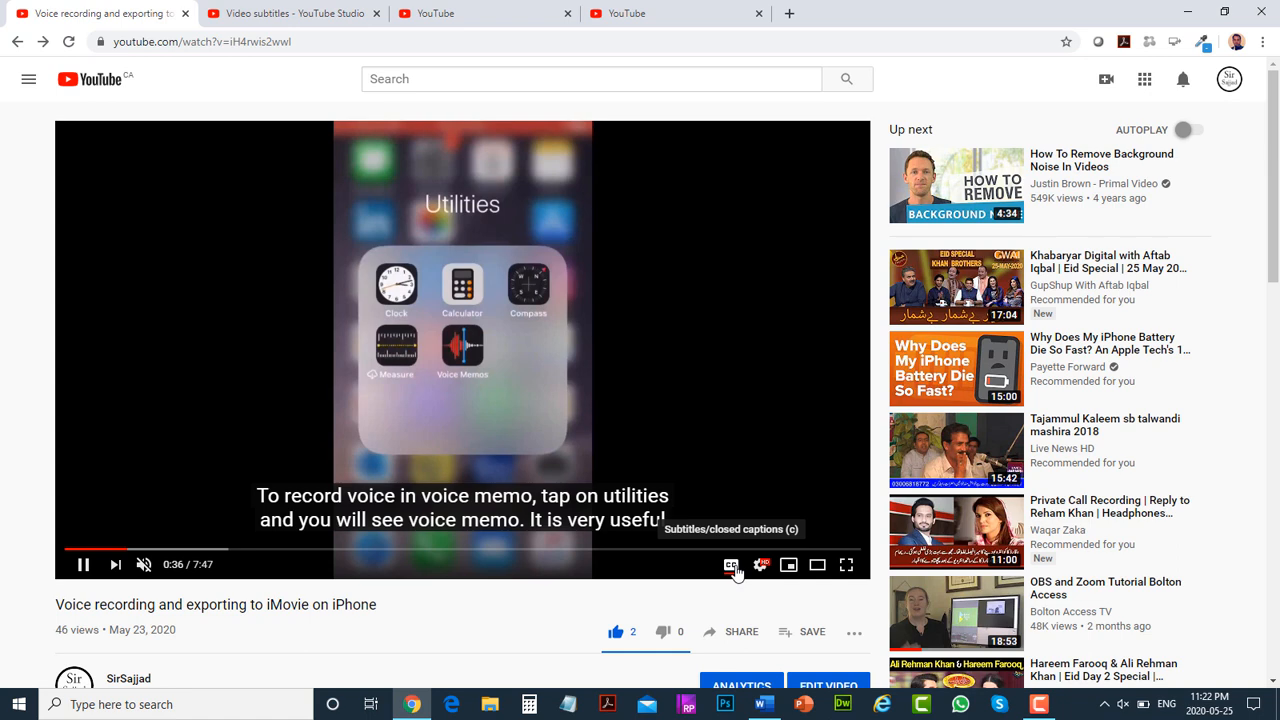
left_click(731, 566)
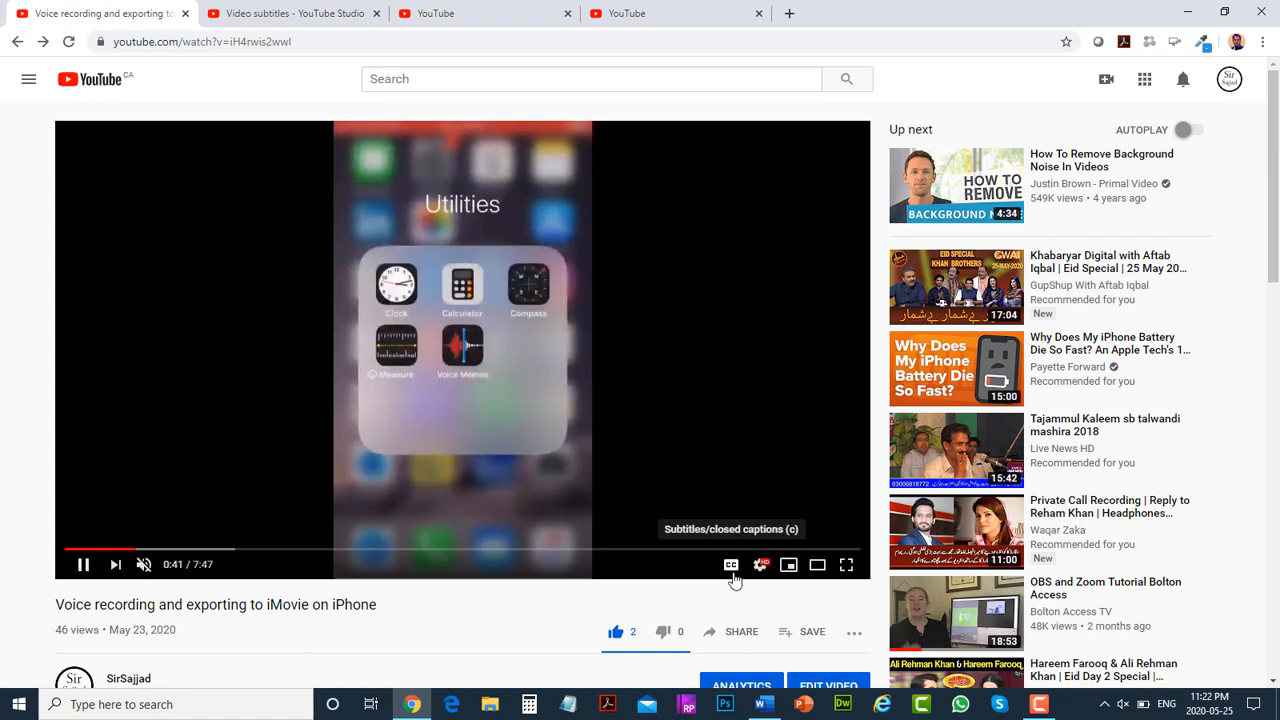
left_click(731, 566)
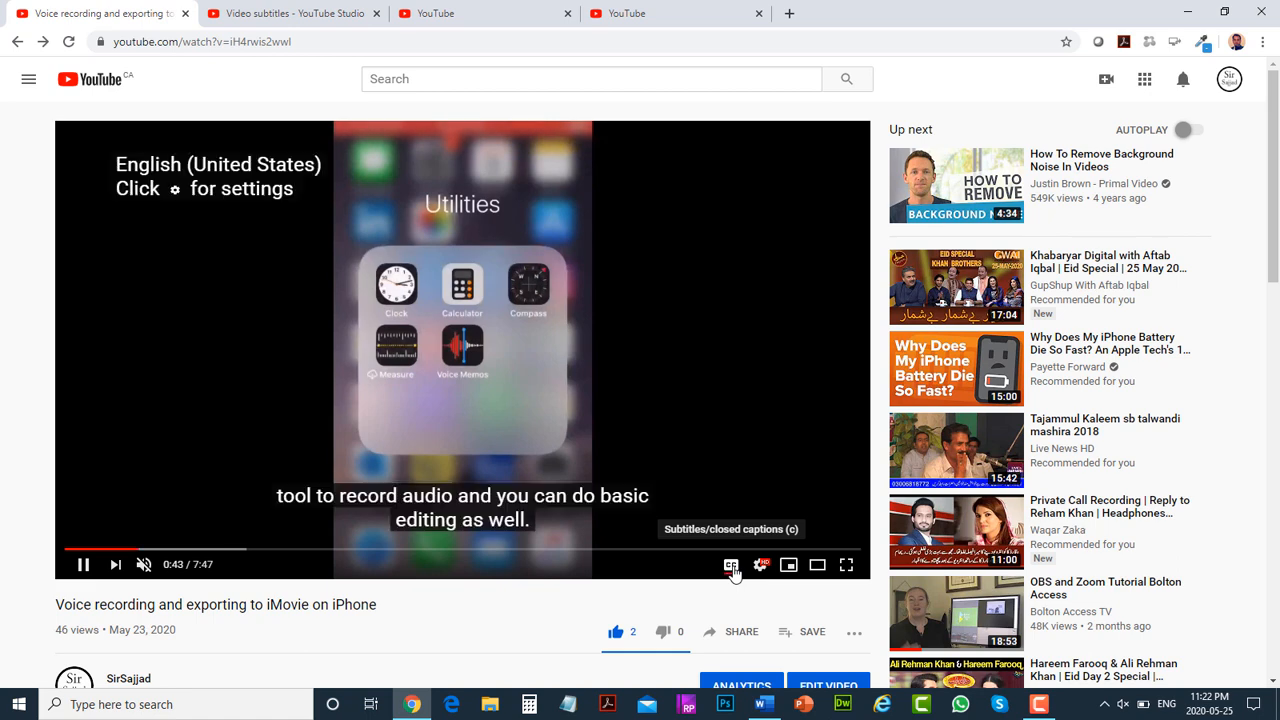
left_click(731, 566)
left_click(731, 567)
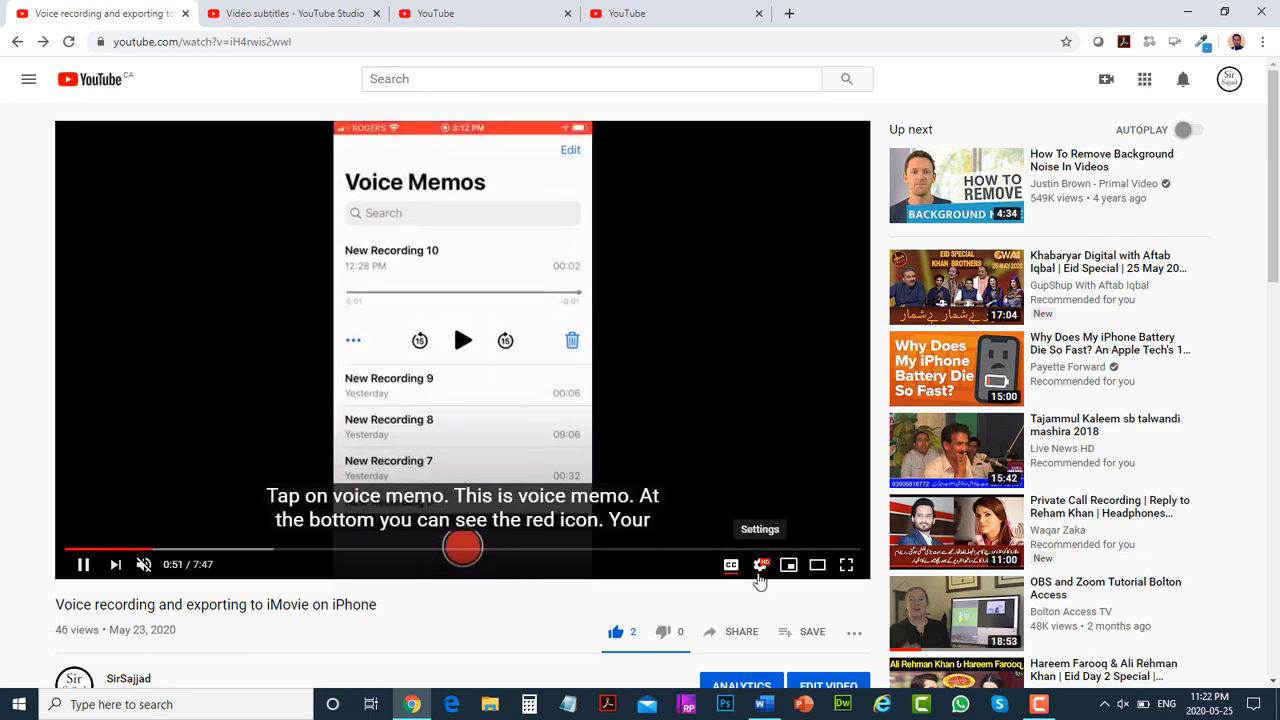
- Examine the player's subtitle language choices and caption style options, such as font family, colour and size
left_click(761, 568)
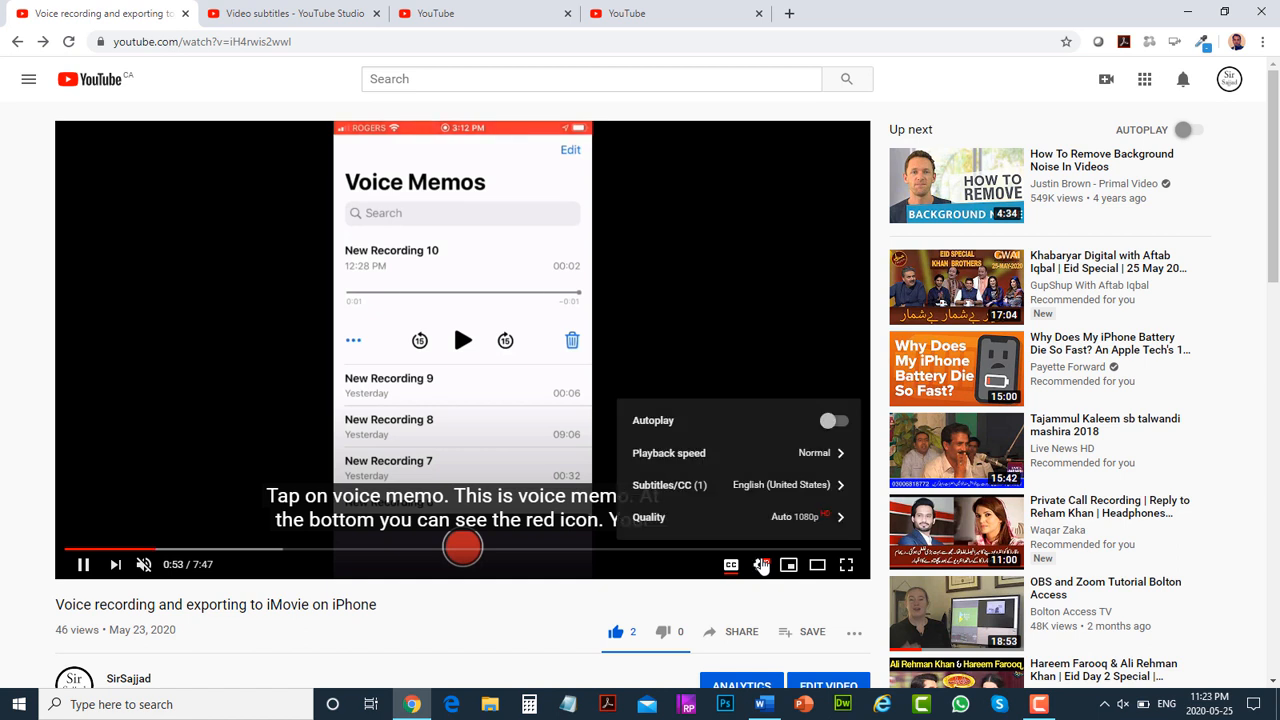
left_click(745, 484)
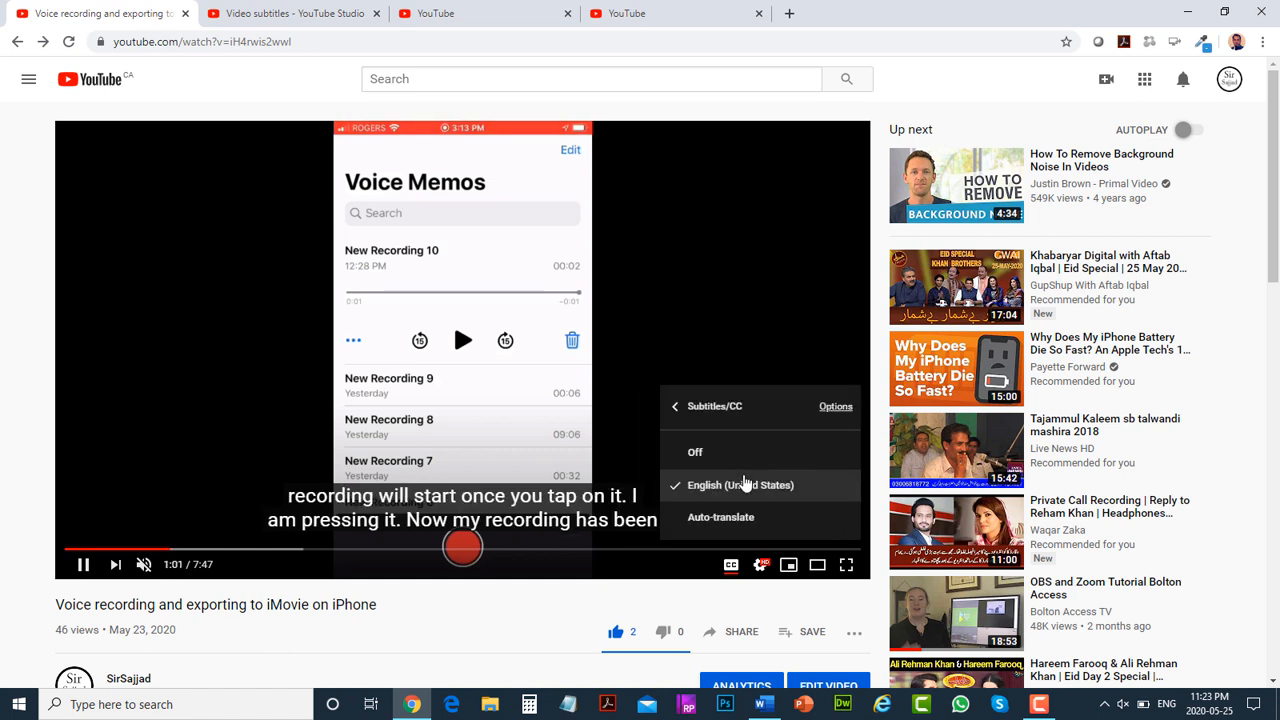
left_click(836, 410)
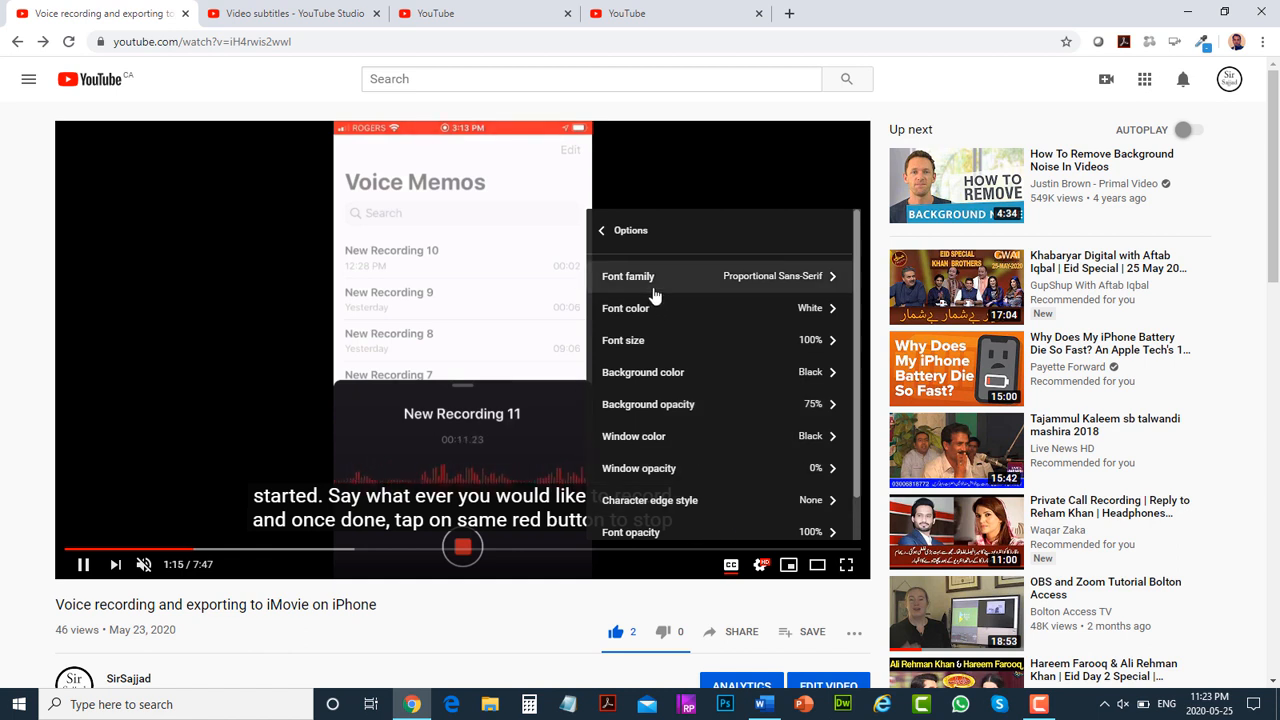
left_click(601, 231)
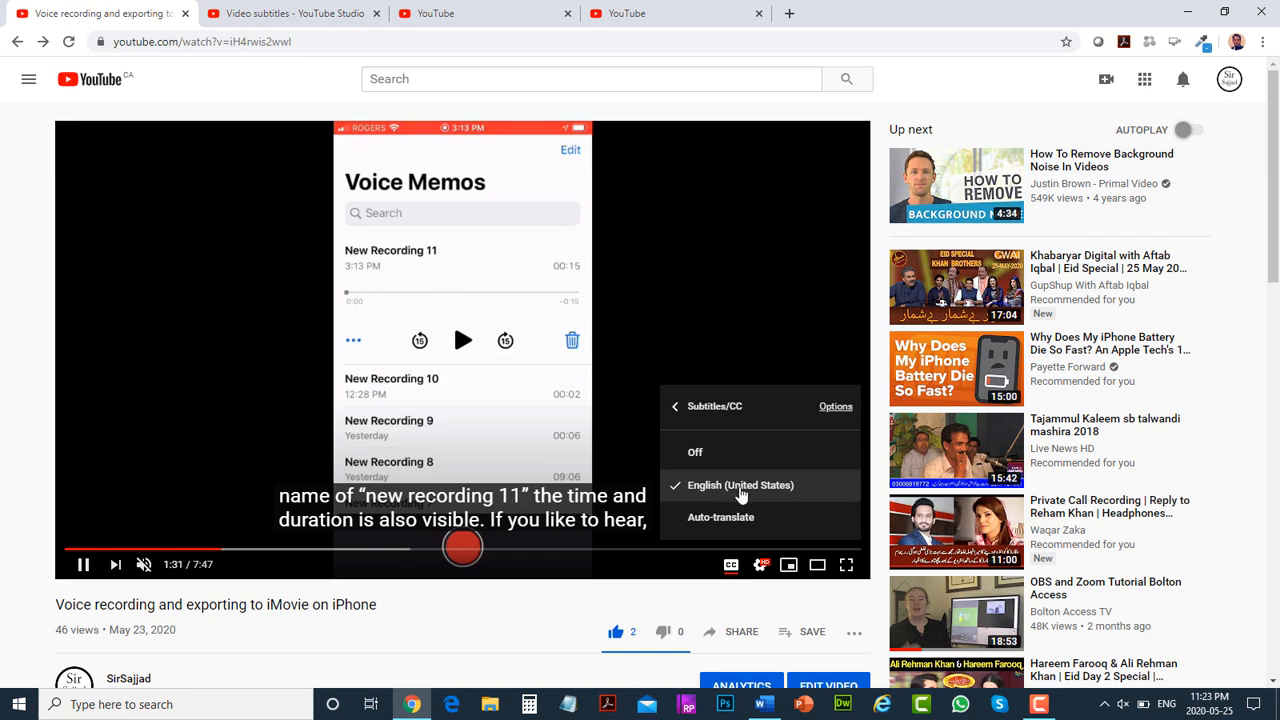
left_click(466, 11)
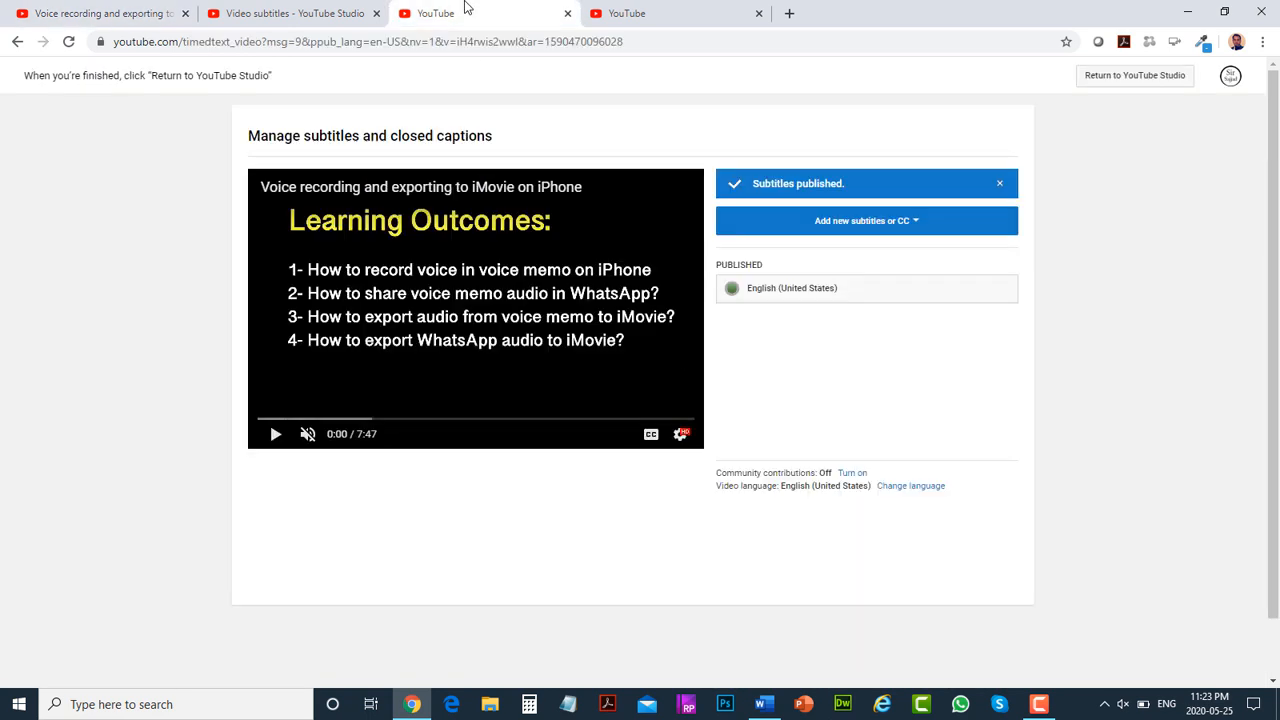
left_click(630, 12)
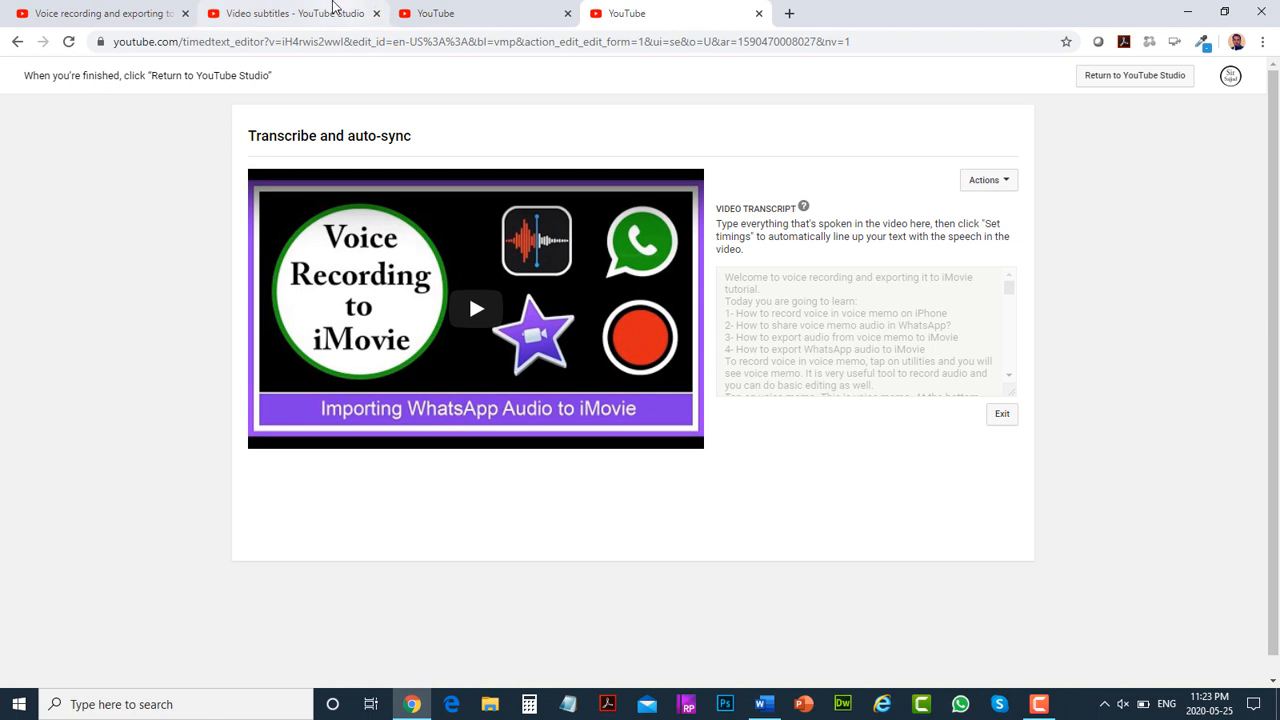
left_click(335, 8)
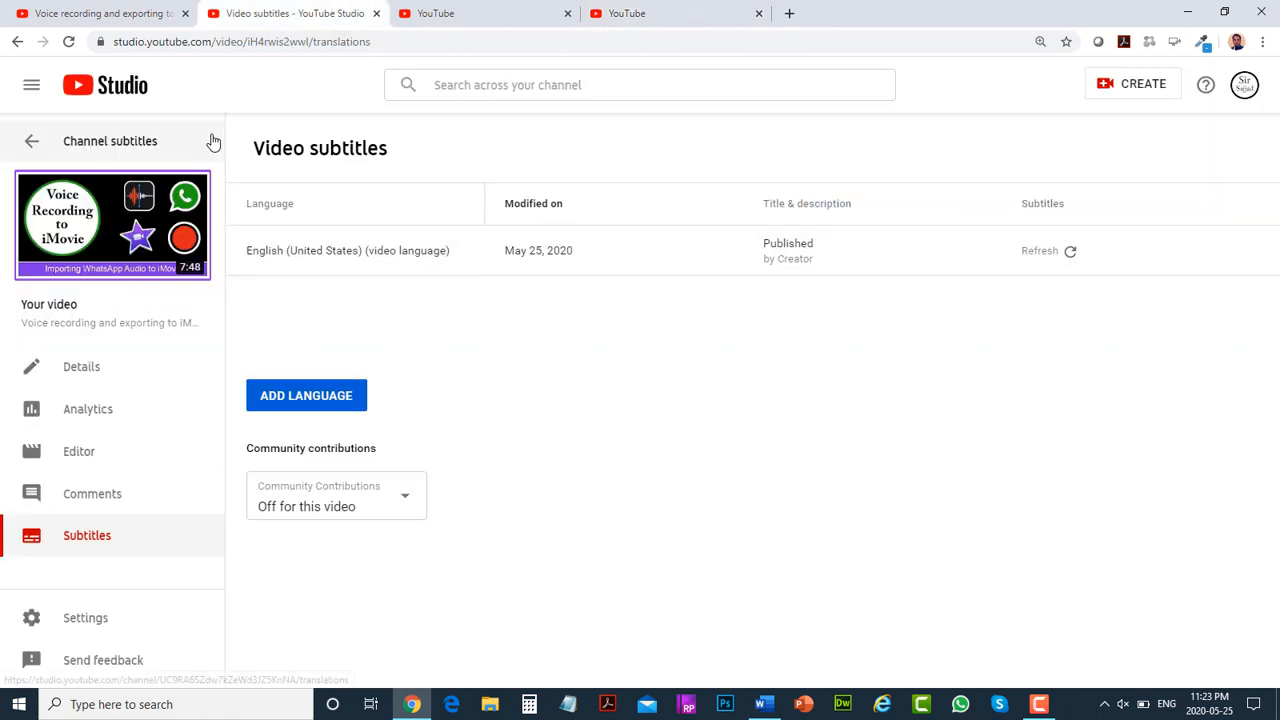
left_click(94, 10)
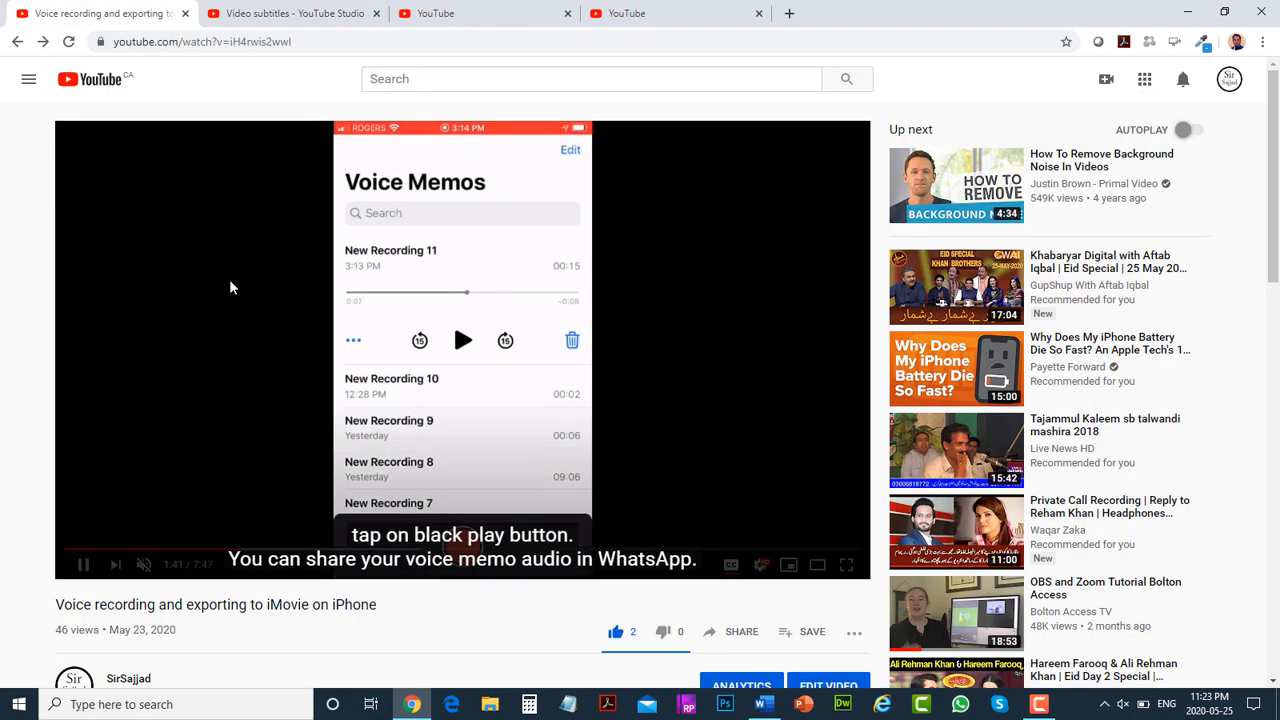